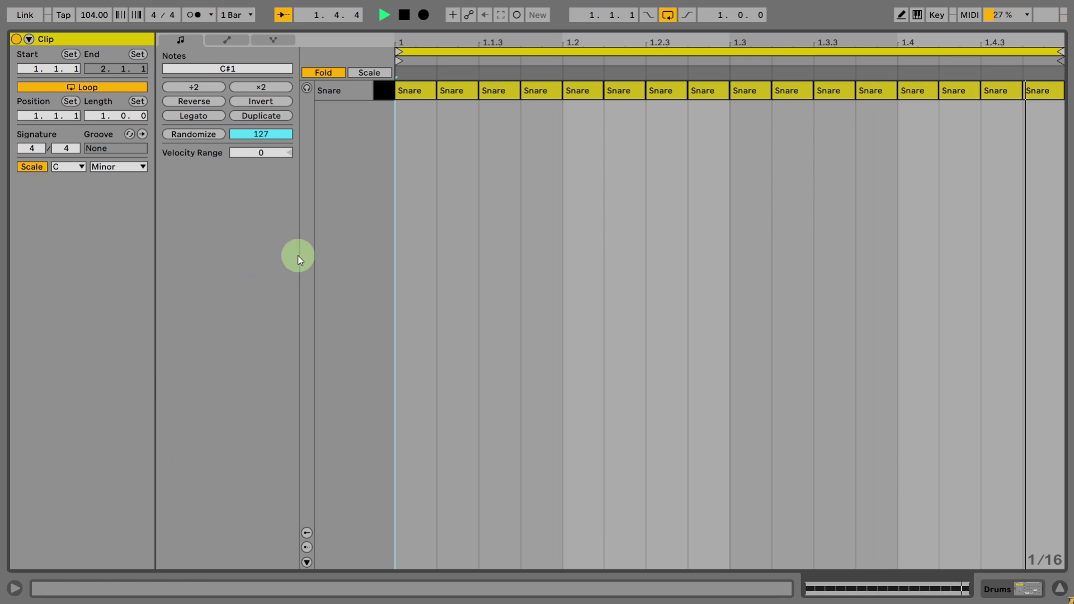
Show the velocity lane and set the velocity of all snare notes to 64
left_click(307, 562)
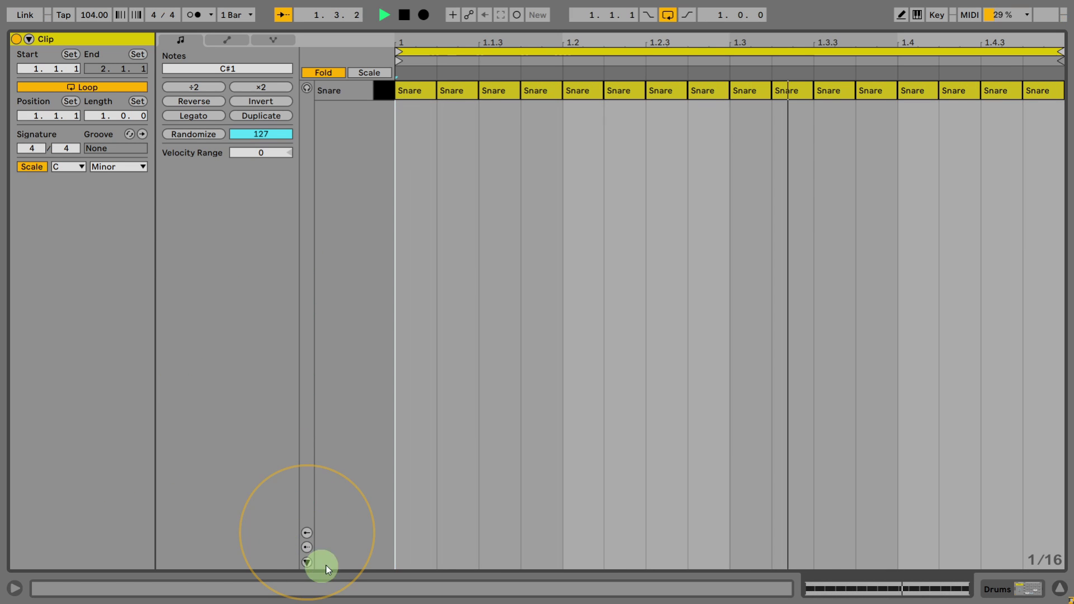
left_click(307, 533)
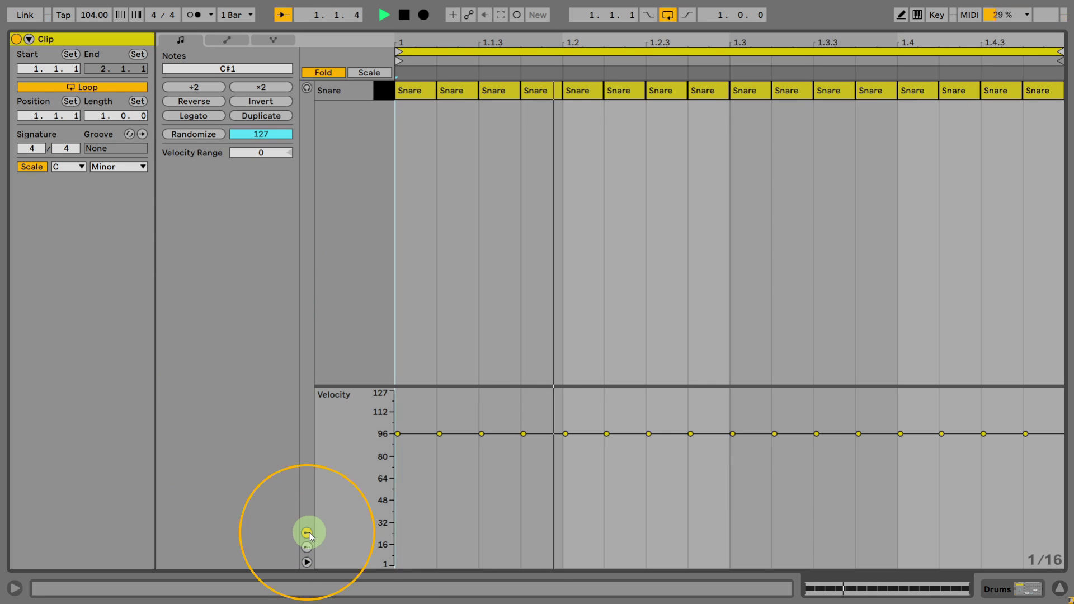
left_click(380, 93)
type("64")
key("Return")
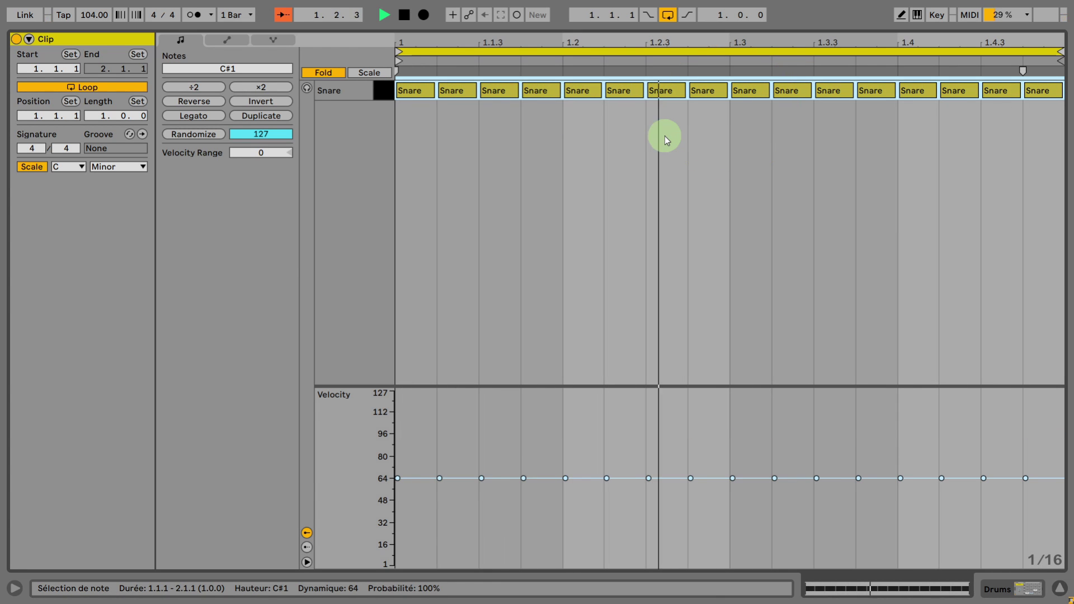
Try randomizing the snare velocities, undo it, and set the Velocity Range of all snare notes to -127
left_click(197, 132)
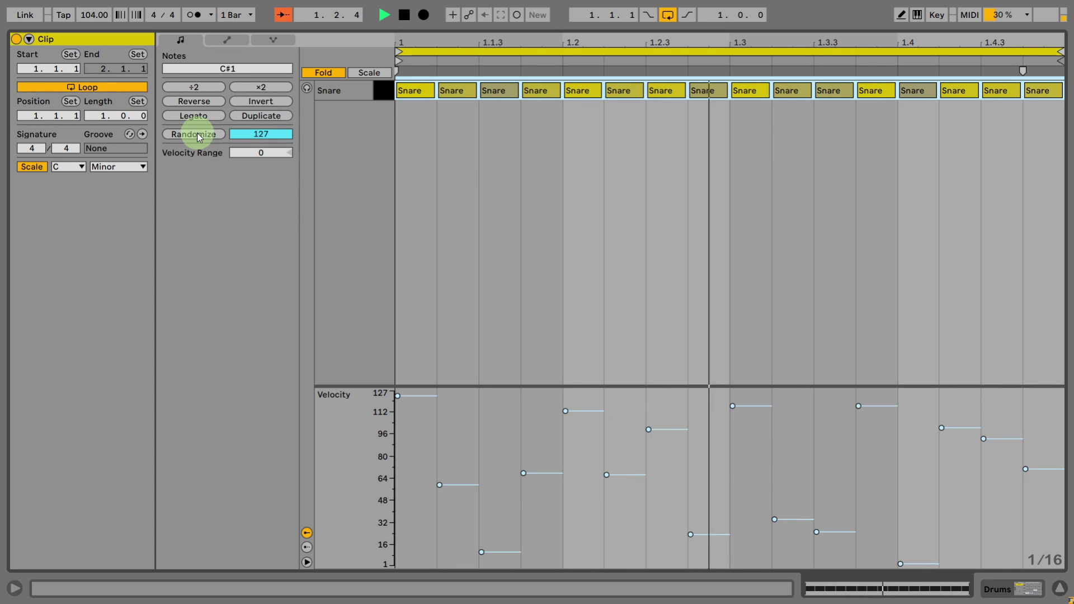
key("super+z")
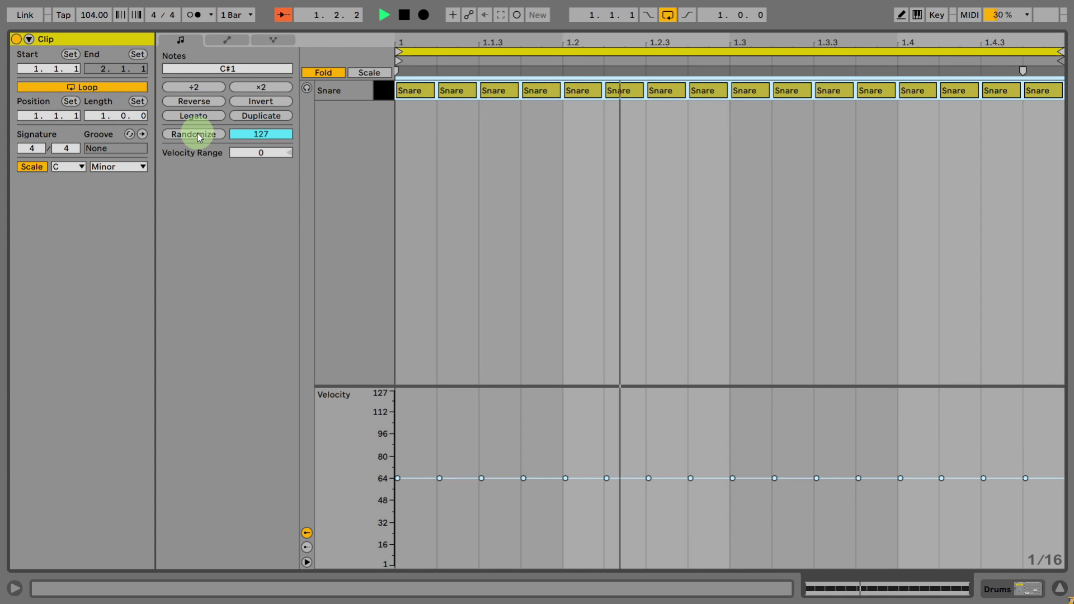
left_click(256, 151)
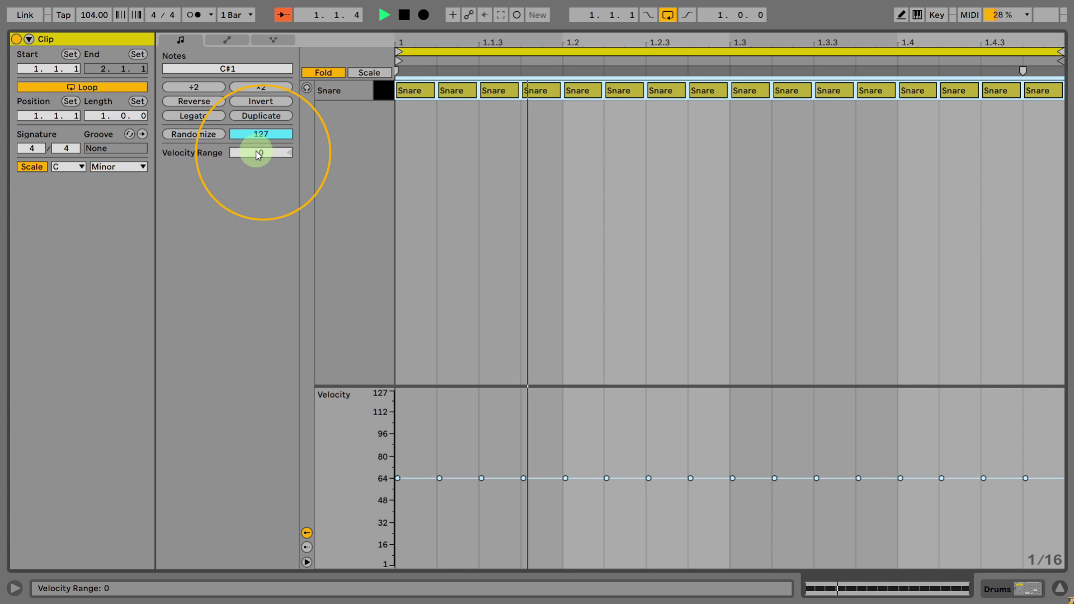
left_click_drag(256, 150, 256, 185)
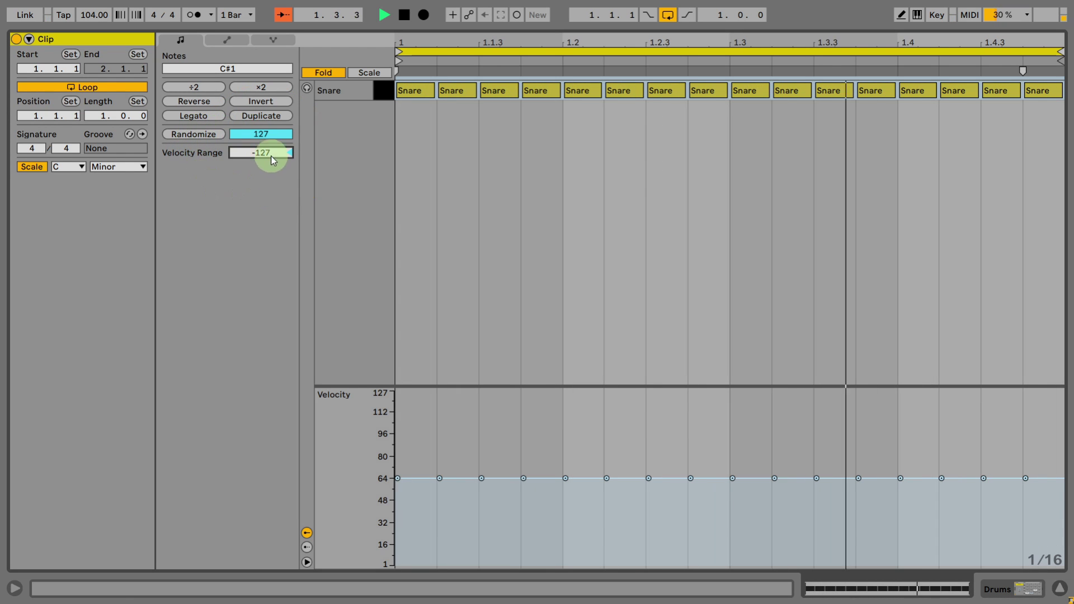
Set the Velocity Range of the snare notes on beats 1, 1.2, 1.3 and 1.4 to +63
left_click(428, 91)
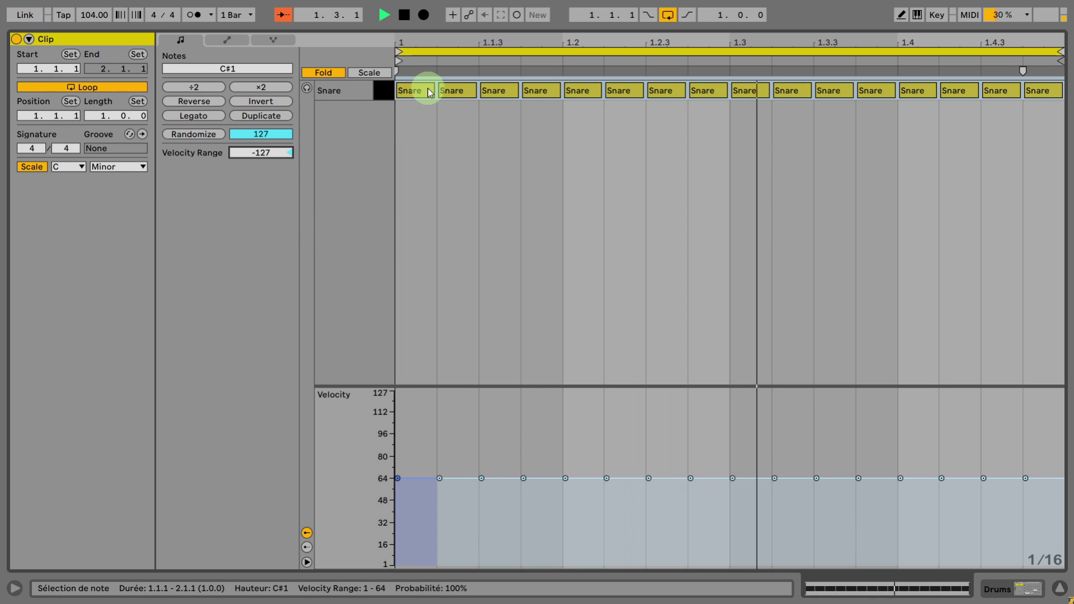
left_click(573, 90, "ctrl")
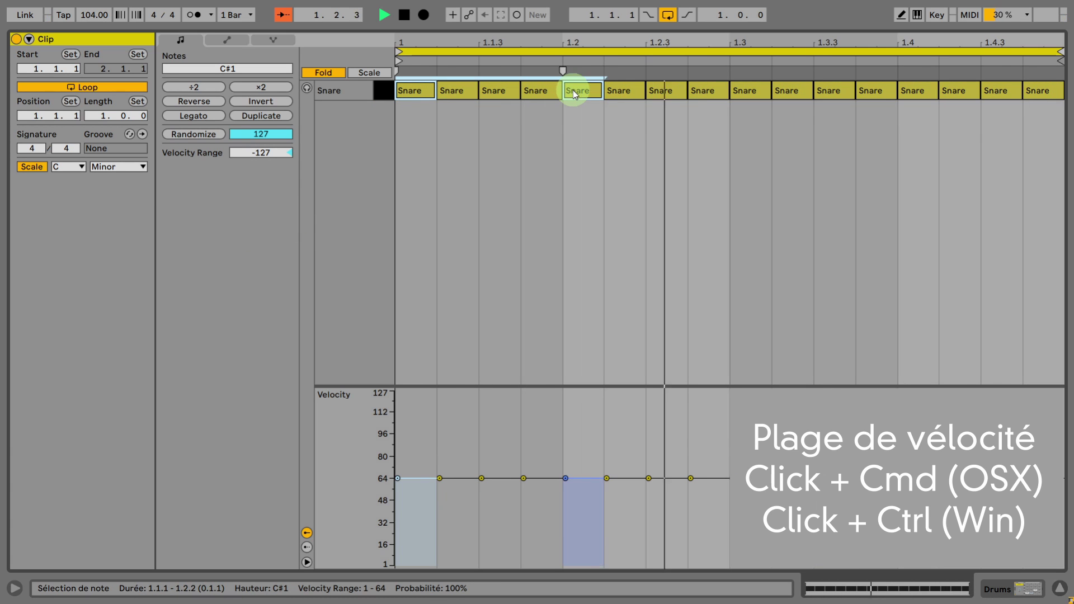
left_click(760, 93, "ctrl")
left_click(908, 92, "ctrl")
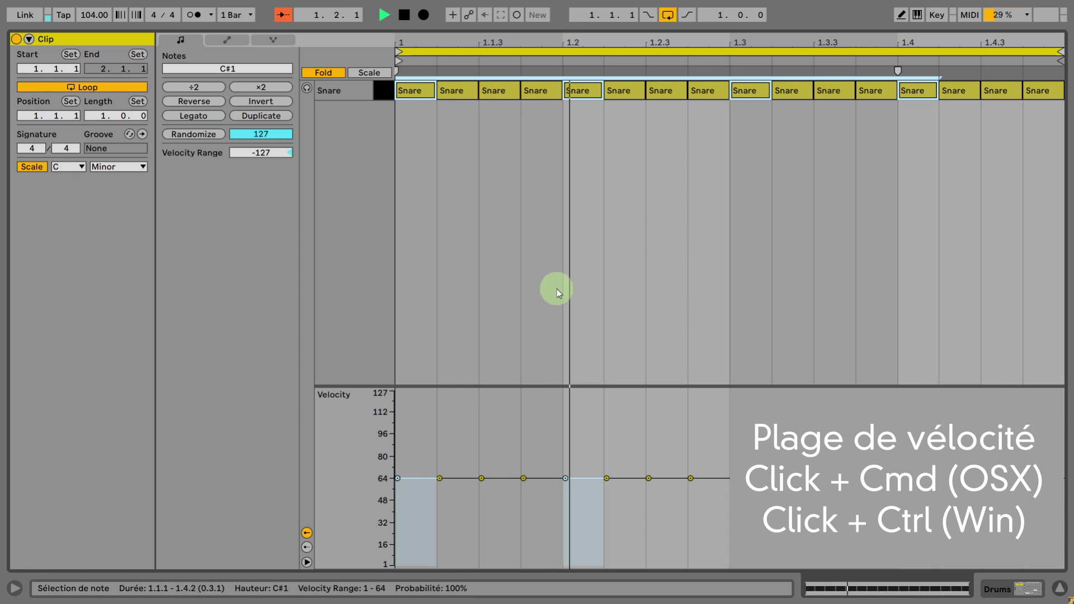
left_click_drag(408, 472, 411, 480)
left_click(248, 394)
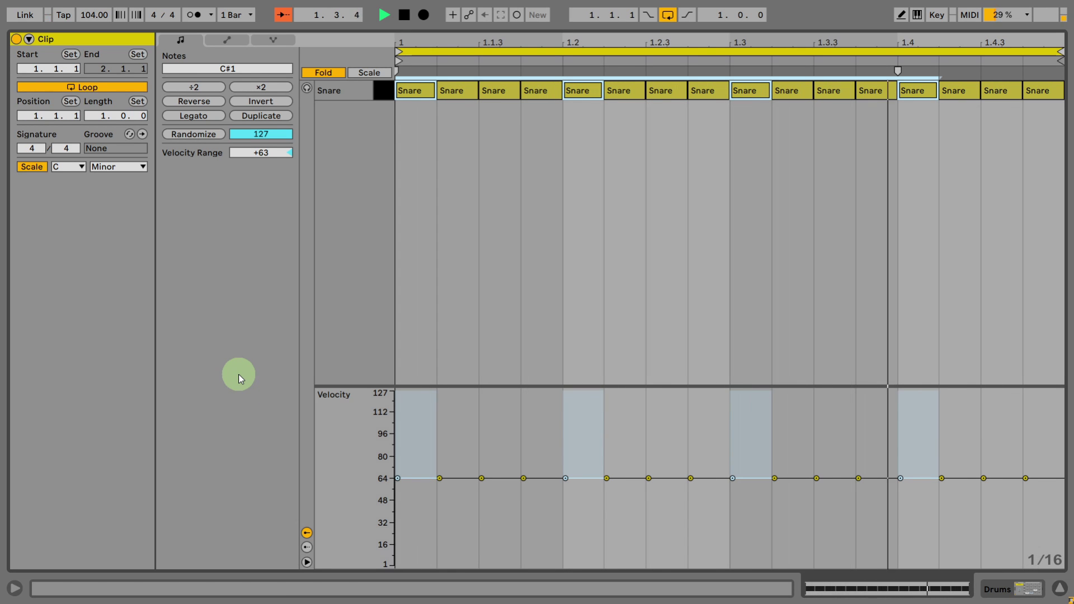
Show the probability lane and set the probability of all snare notes to 50%
left_click(383, 96)
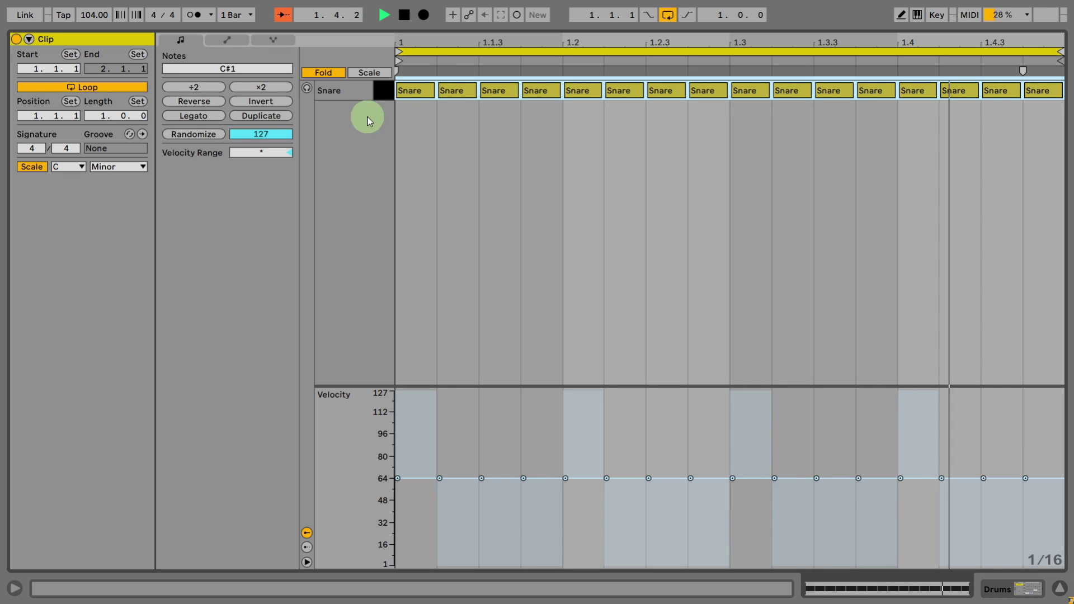
left_click(306, 547)
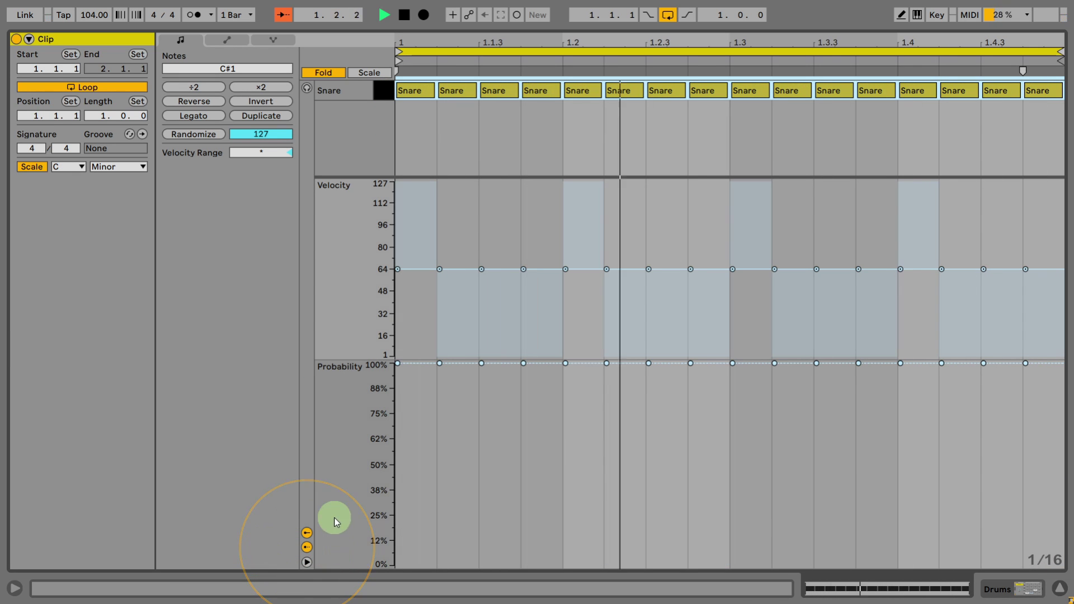
left_click(414, 92)
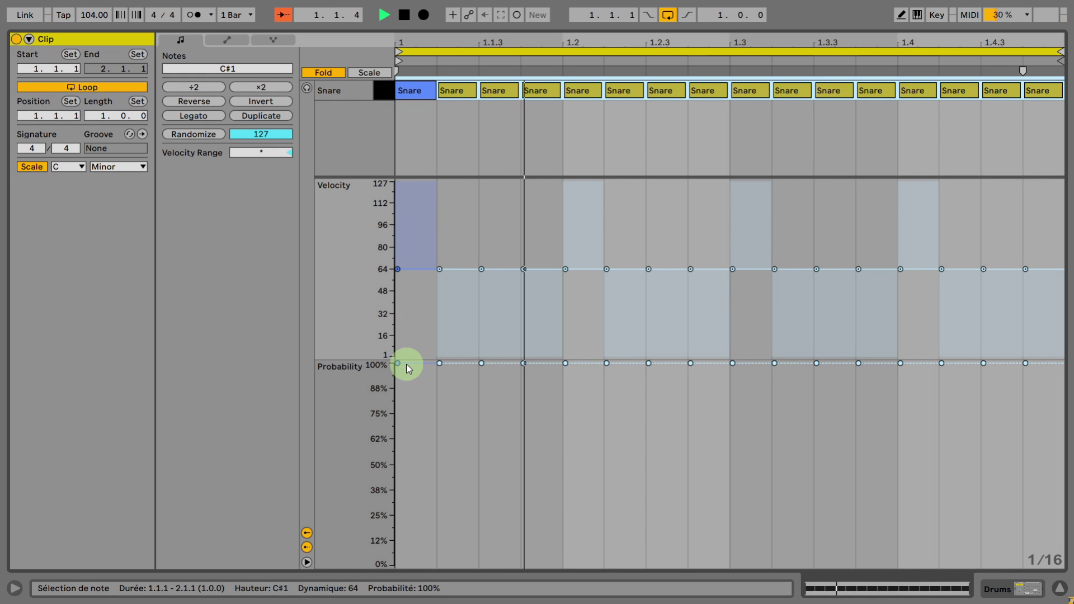
left_click_drag(396, 362, 399, 463)
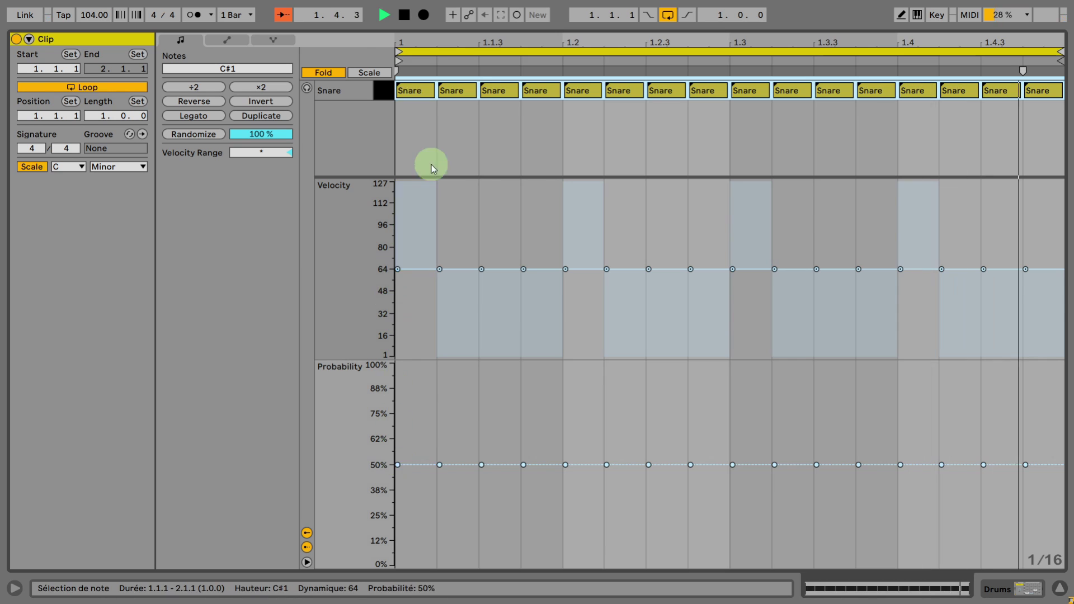
left_click(414, 79)
left_click(414, 90)
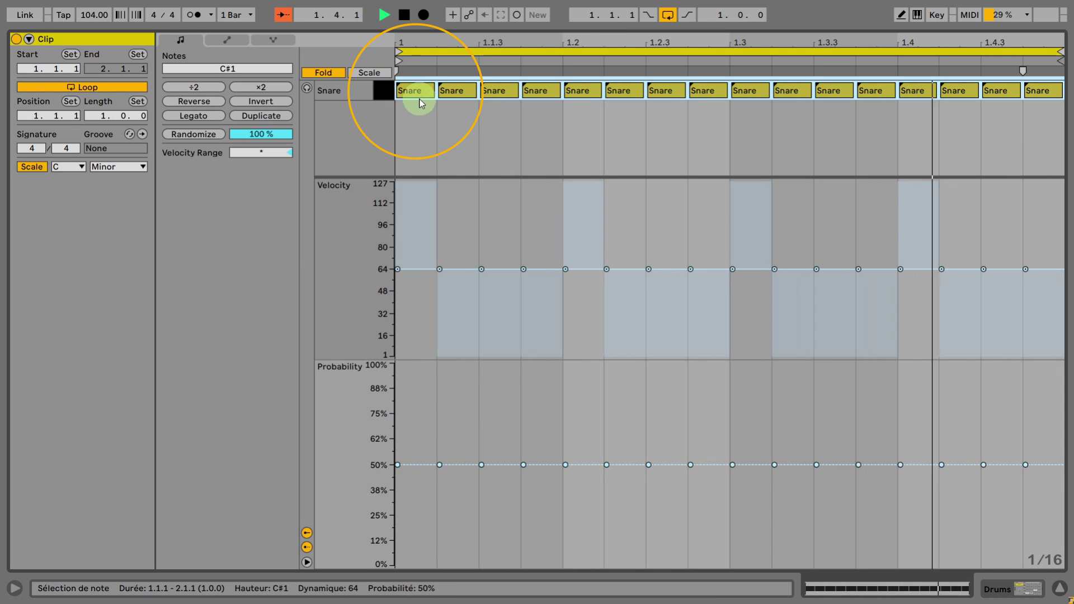
left_click(383, 90)
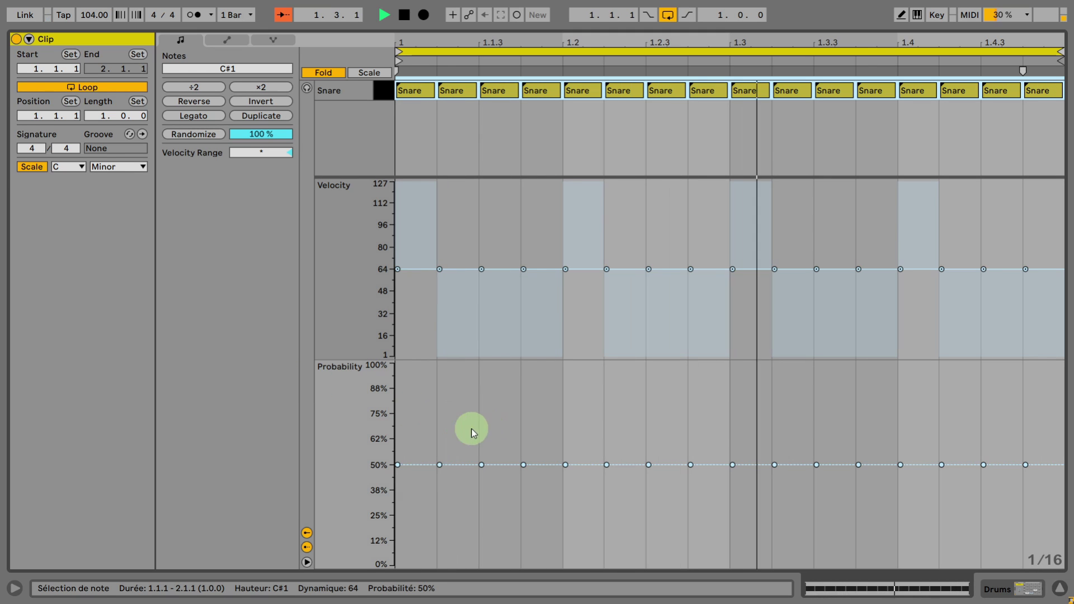
Raise the probability of all snare notes to 100% and reset their Velocity Range to its default
left_click(397, 465)
left_click_drag(397, 464, 397, 388)
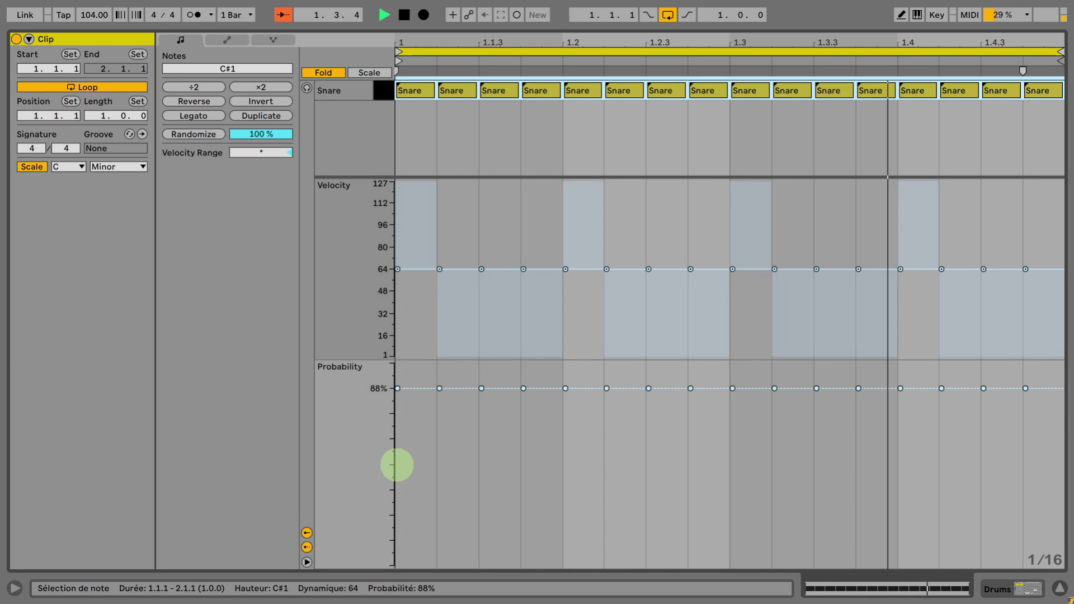
left_click_drag(396, 464, 396, 425)
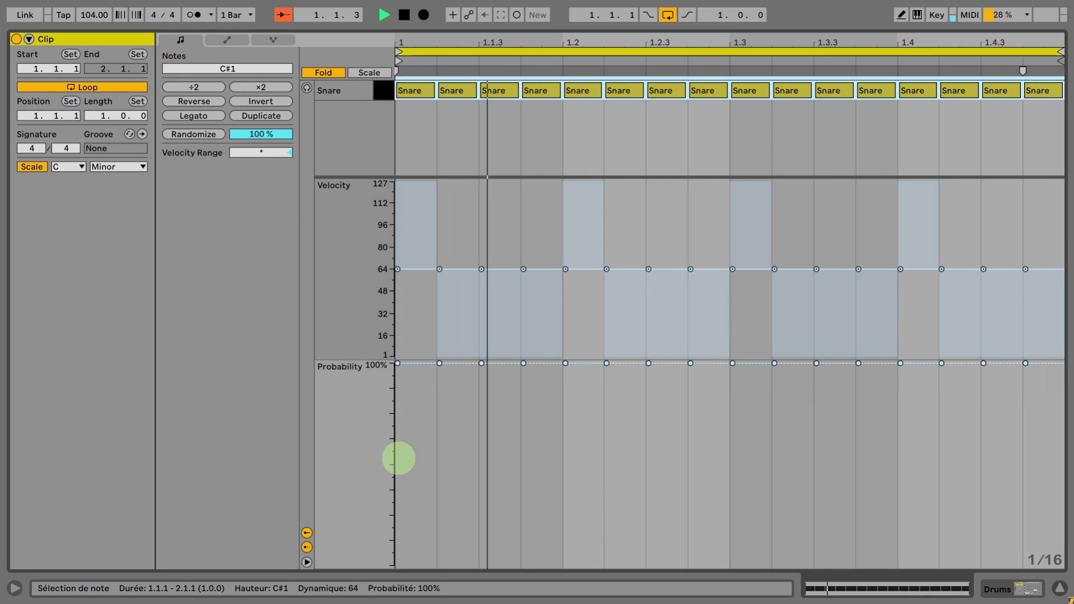
right_click(266, 152)
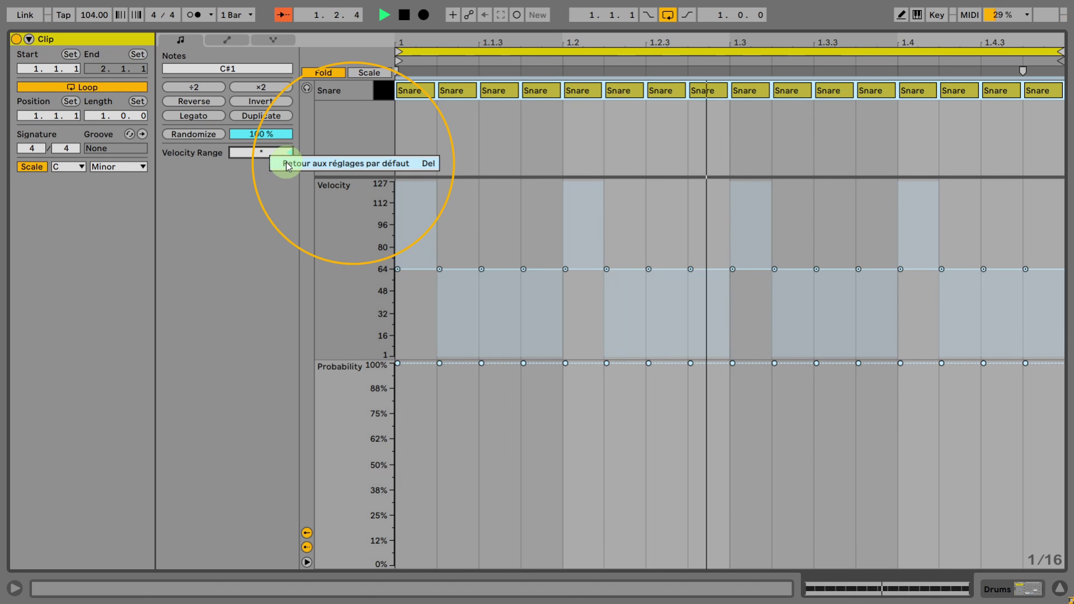
left_click(287, 164)
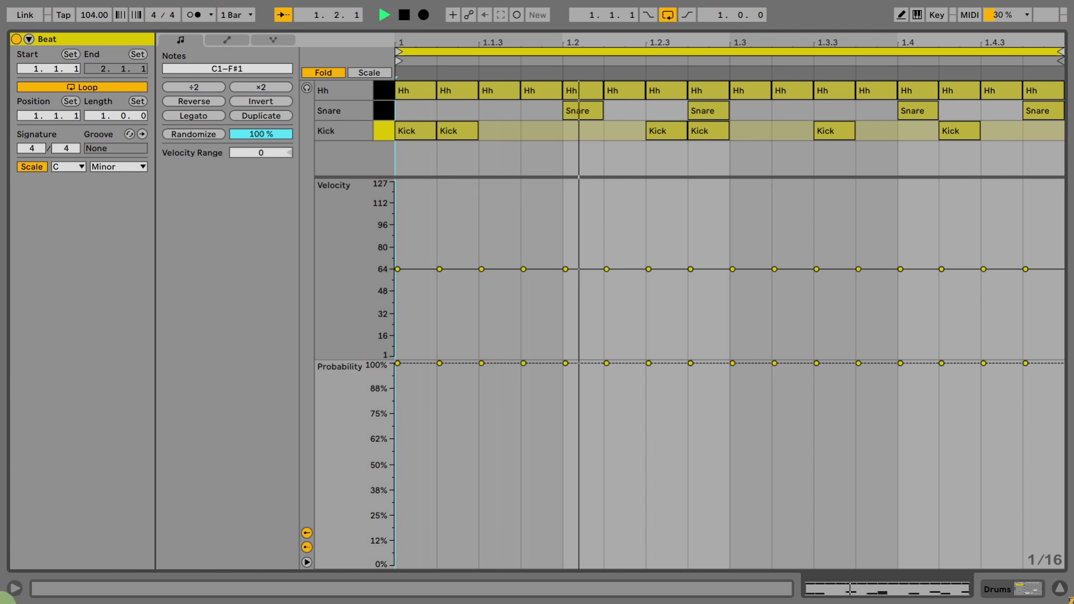
In the Beat clip, set all Hh notes to a Velocity Range of -64 and a probability of 67%
left_click(380, 89)
left_click_drag(271, 152, 270, 179)
left_click(395, 321)
left_click_drag(396, 321, 399, 430)
left_click(398, 431)
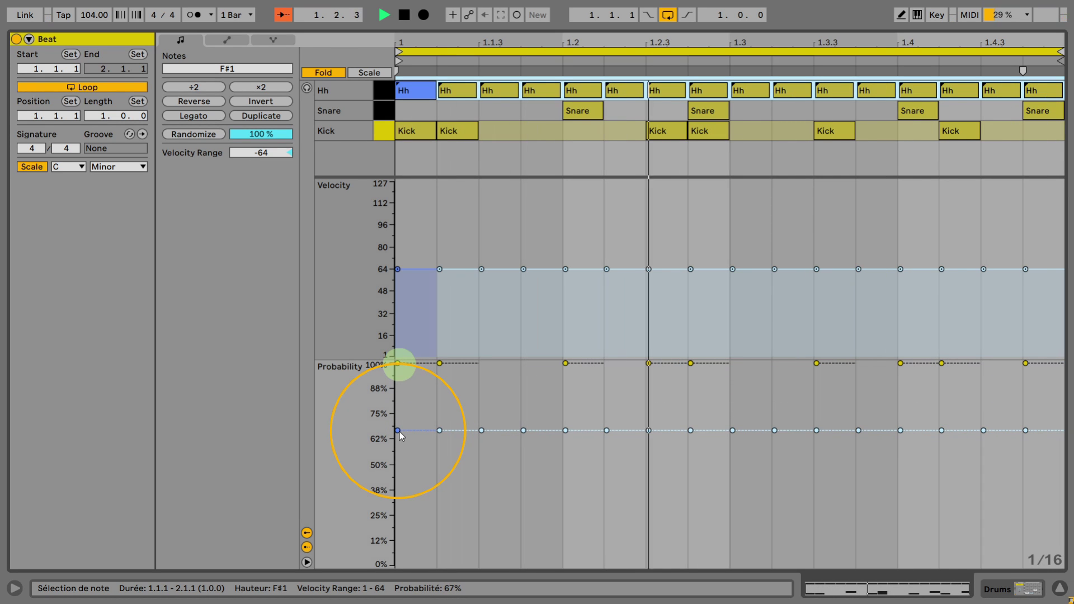
Set the Velocity Range of the two snare notes at 1.2 and 1.4 to +32
left_click(582, 111)
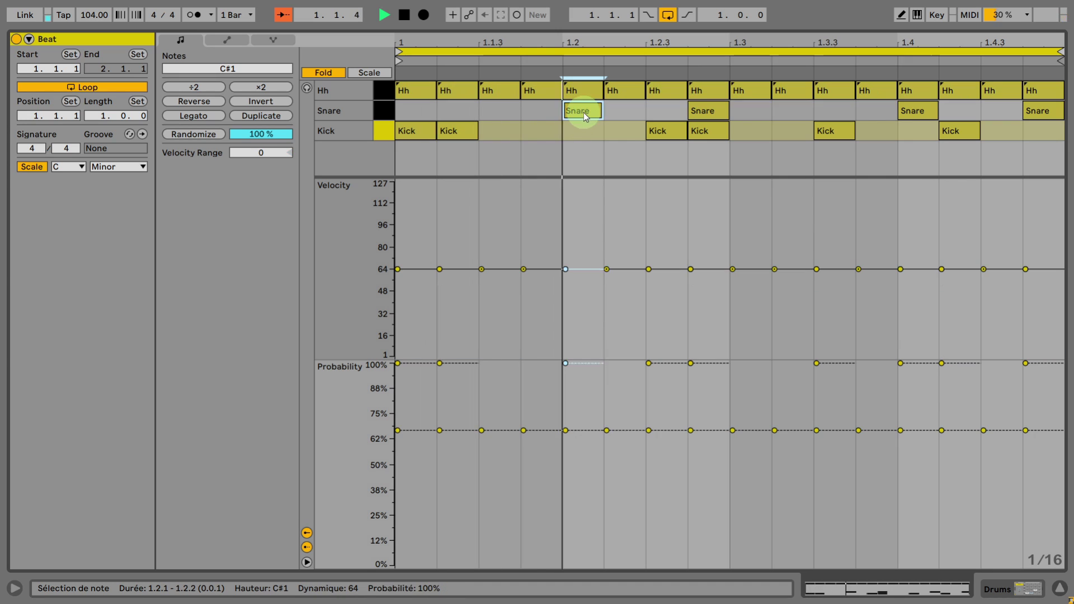
left_click(917, 110, "shift")
left_click(262, 152)
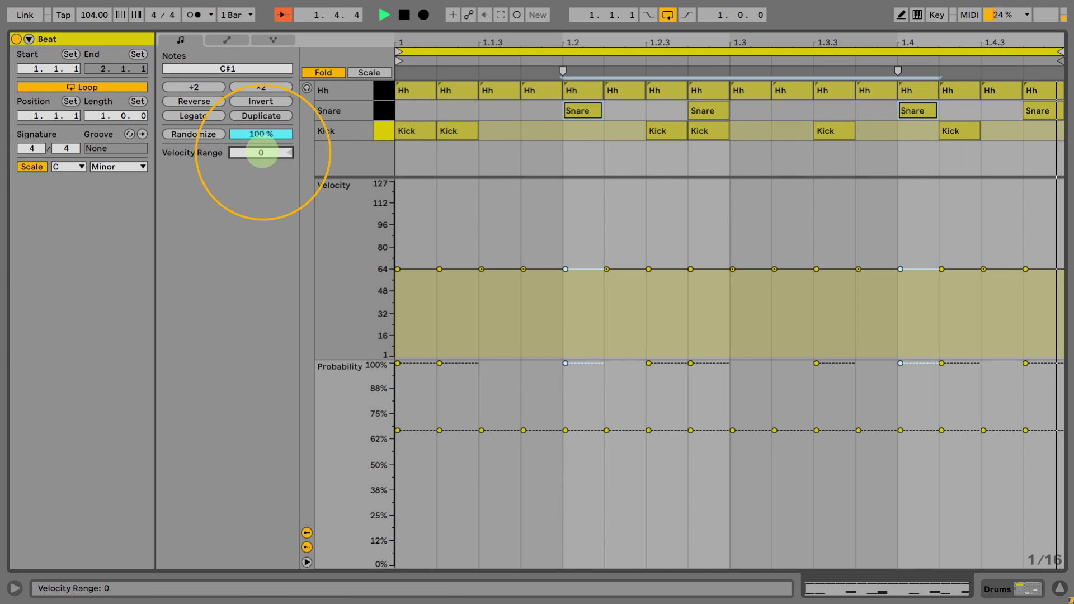
key("Return")
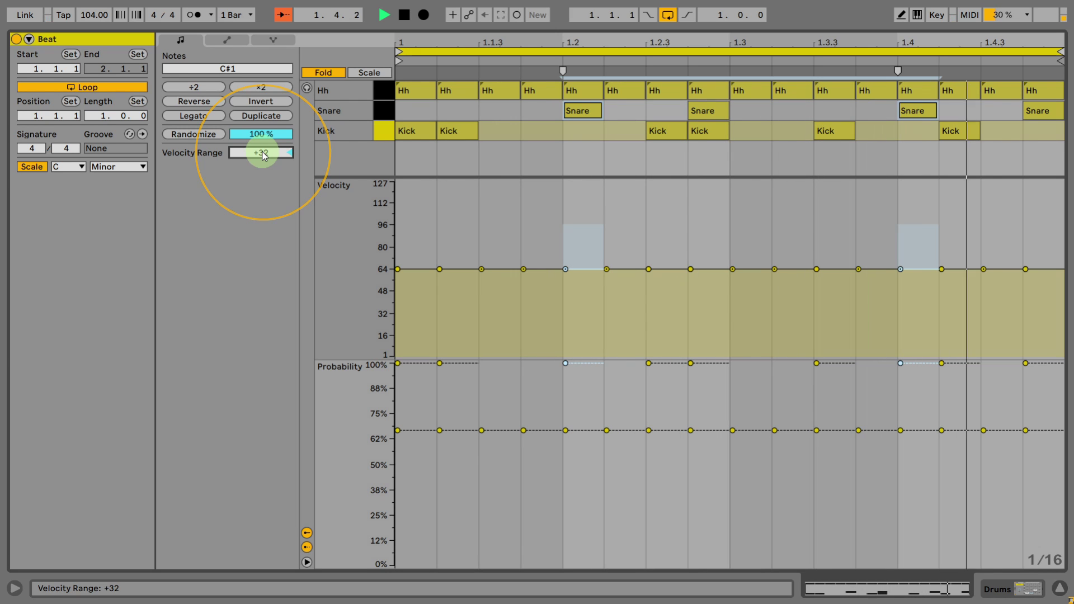
Give the kicks at 1.1.2, 1.2.3 and 1.4.2 and the snares at 1.2.4 and 1.4.4 a -75 Velocity Range, and adjust their probability
left_click(462, 130)
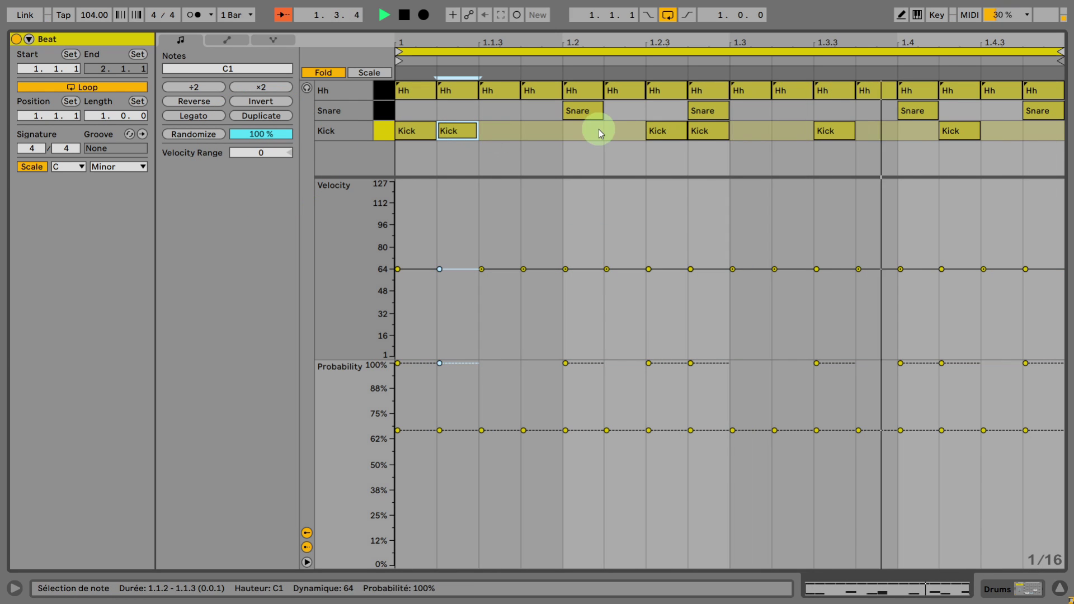
left_click(661, 134, "shift")
left_click(706, 111, "shift")
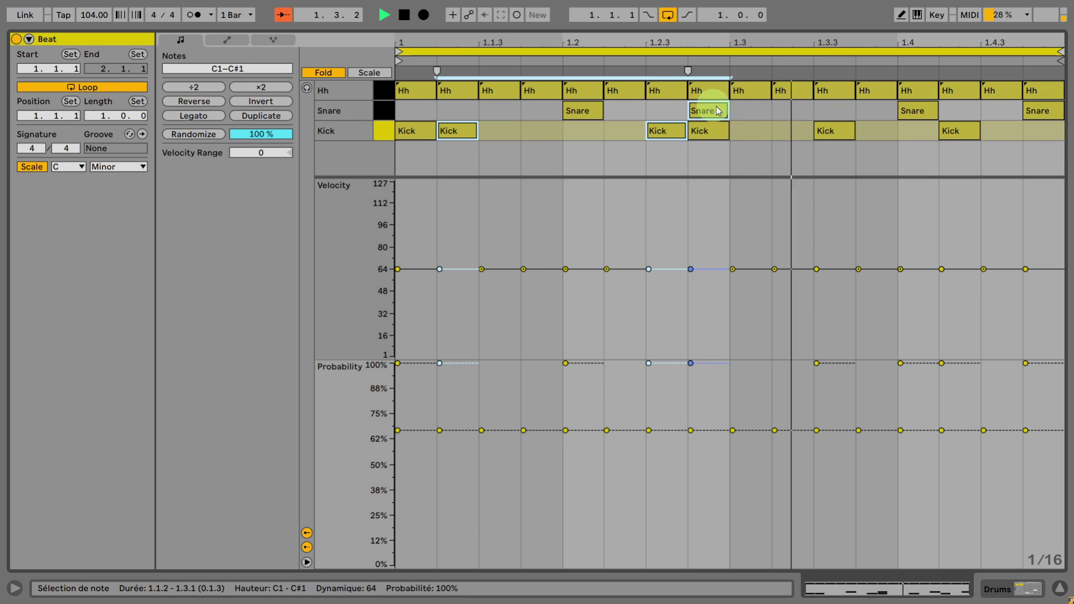
left_click(963, 130, "shift")
left_click(1041, 111, "shift")
left_click_drag(259, 153, 258, 153)
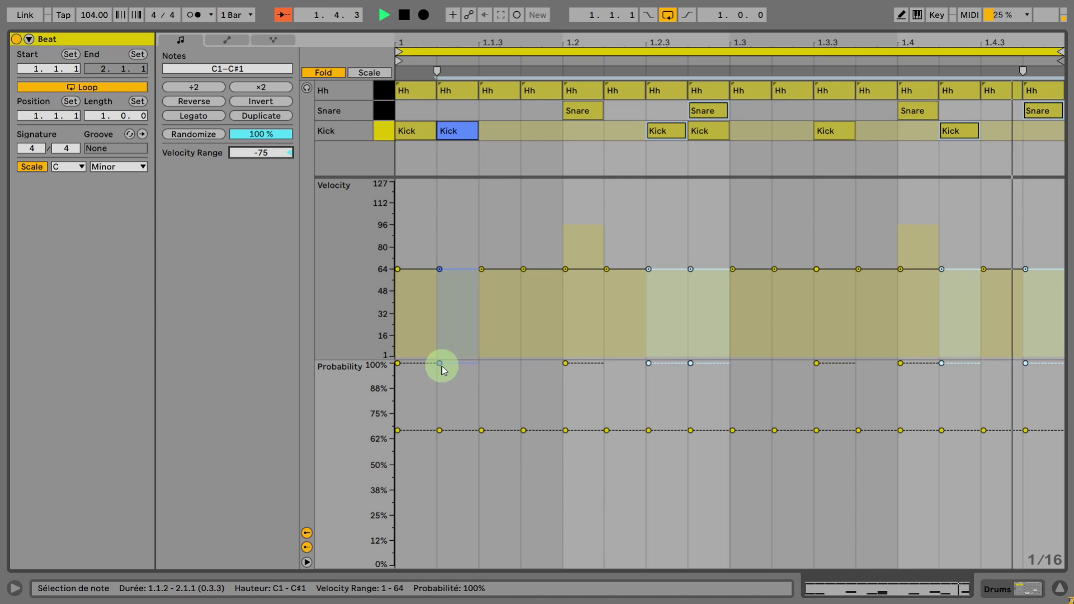
left_click_drag(439, 363, 441, 365)
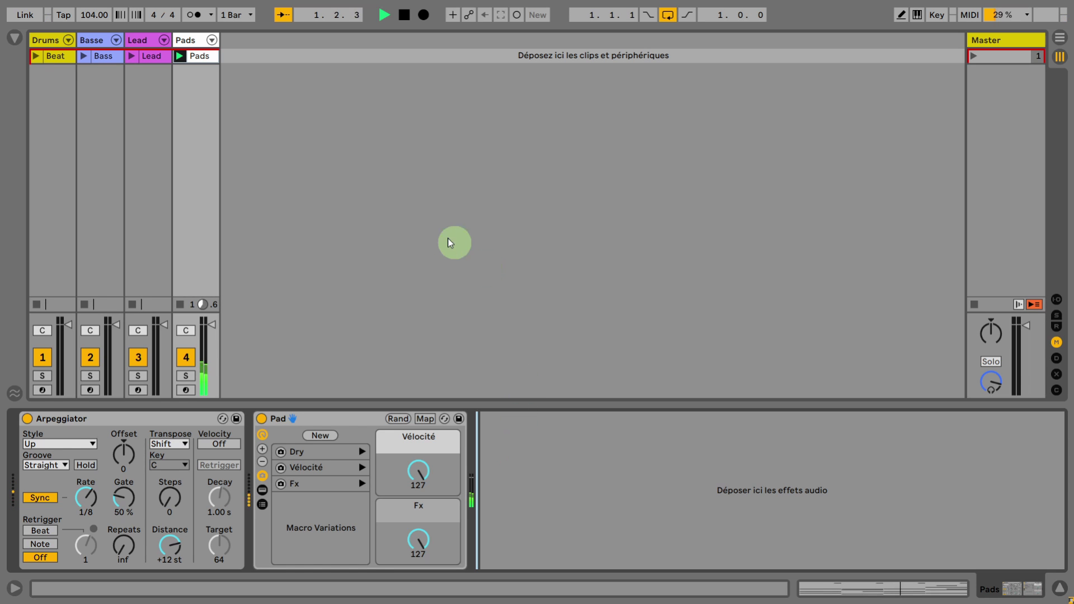
Insert a new MIDI track after Pads, show the track input/output routing, and set its MIDI From source to Pads
right_click(243, 42)
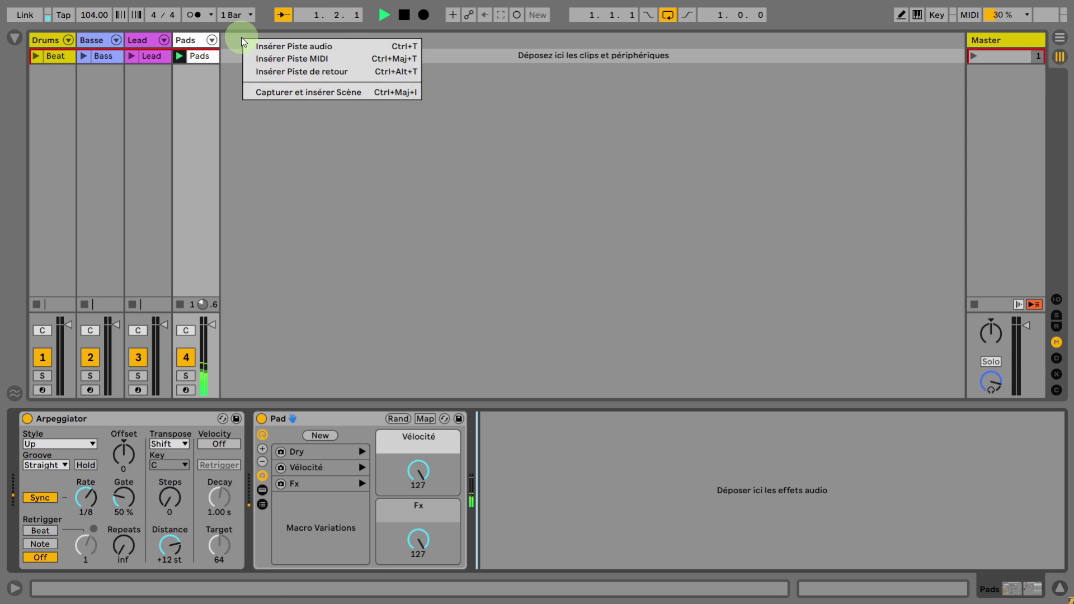
left_click(269, 60)
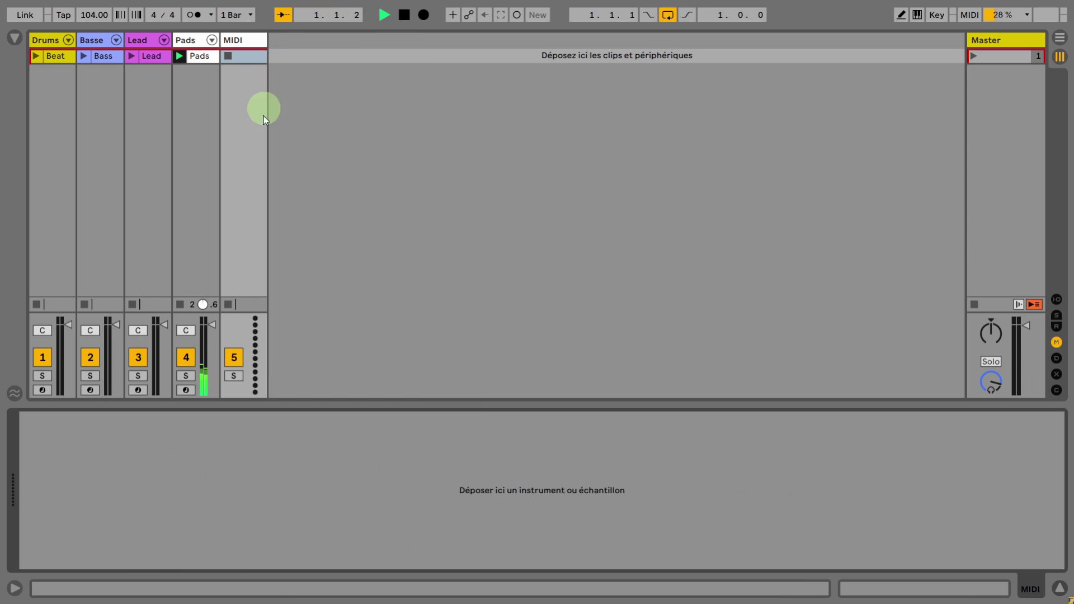
key("ctrl+alt+i")
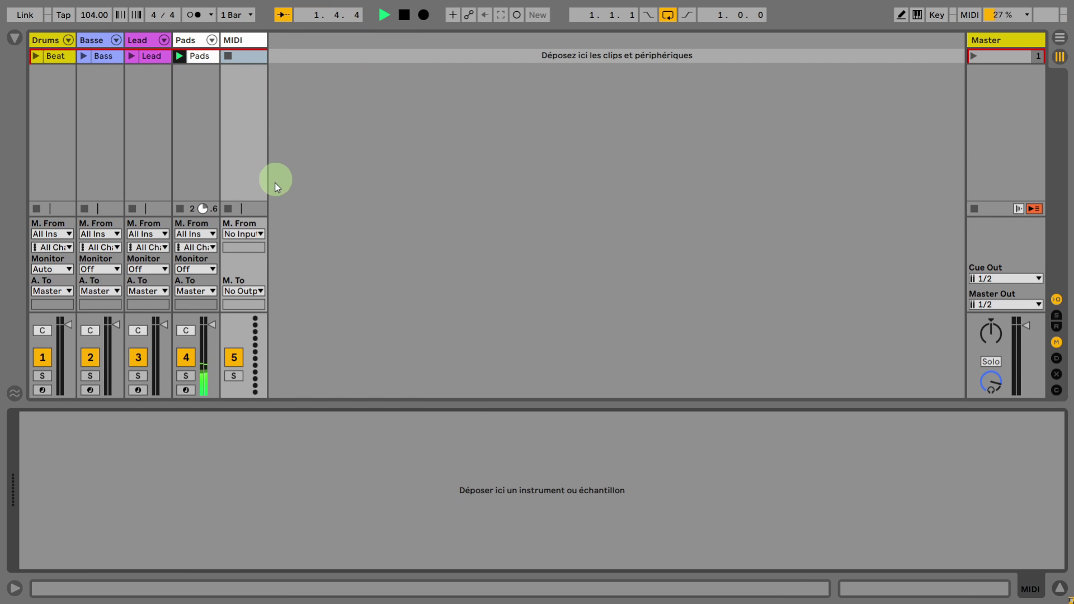
left_click(260, 234)
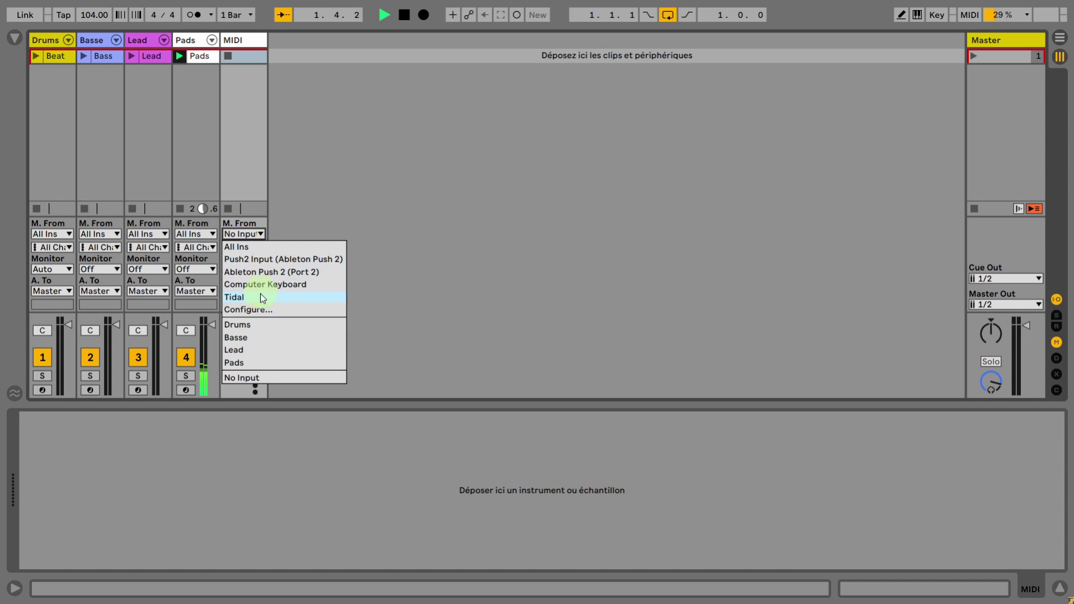
left_click(255, 364)
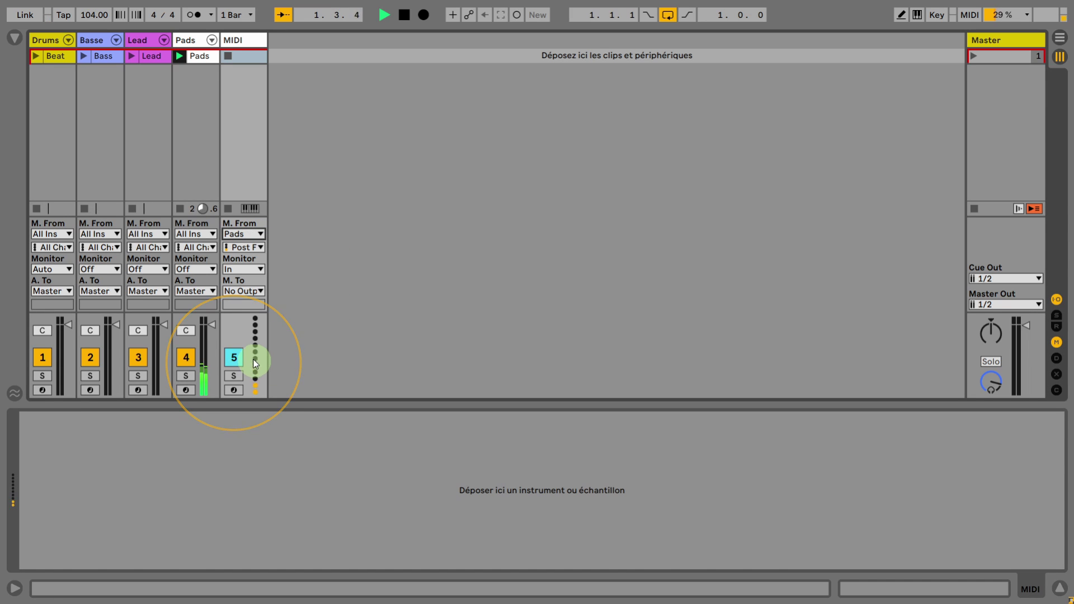
Record the incoming Pads notes into the new MIDI track's first clip slot and open the recorded clip's notes
left_click(228, 57)
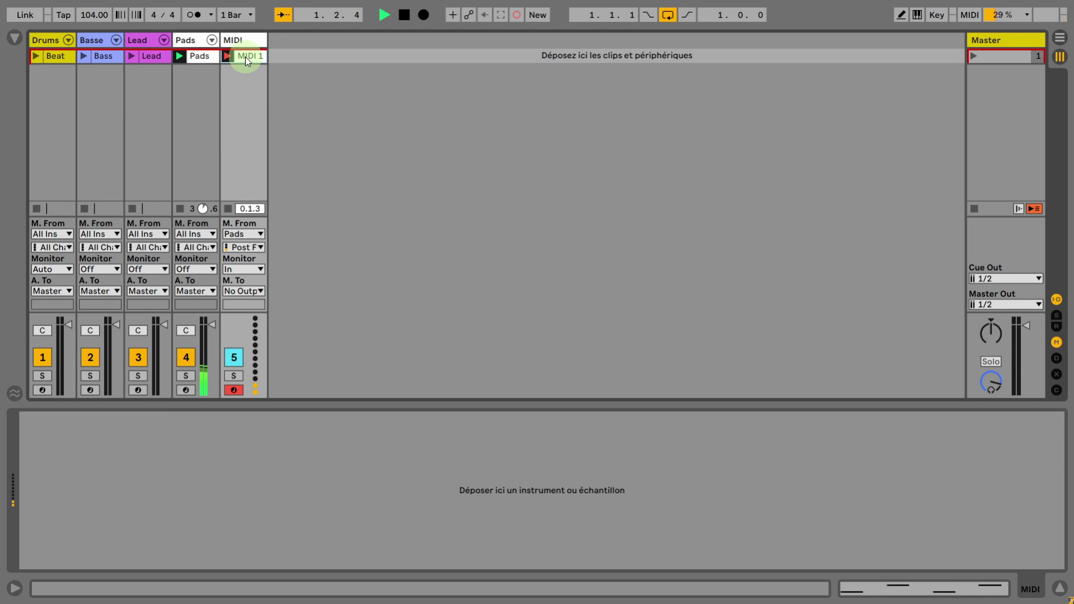
double_click(246, 58)
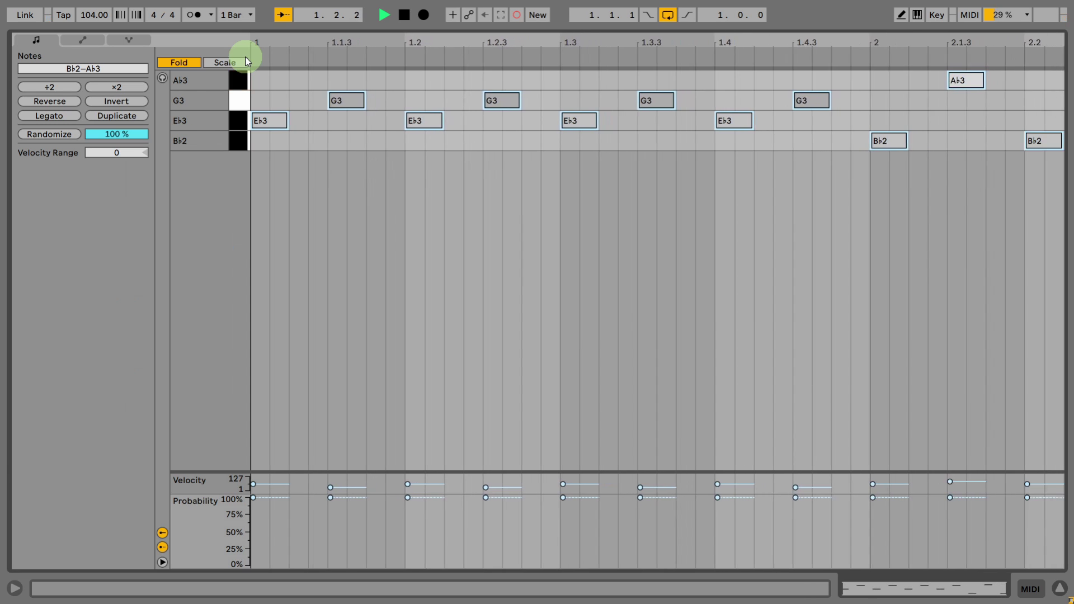